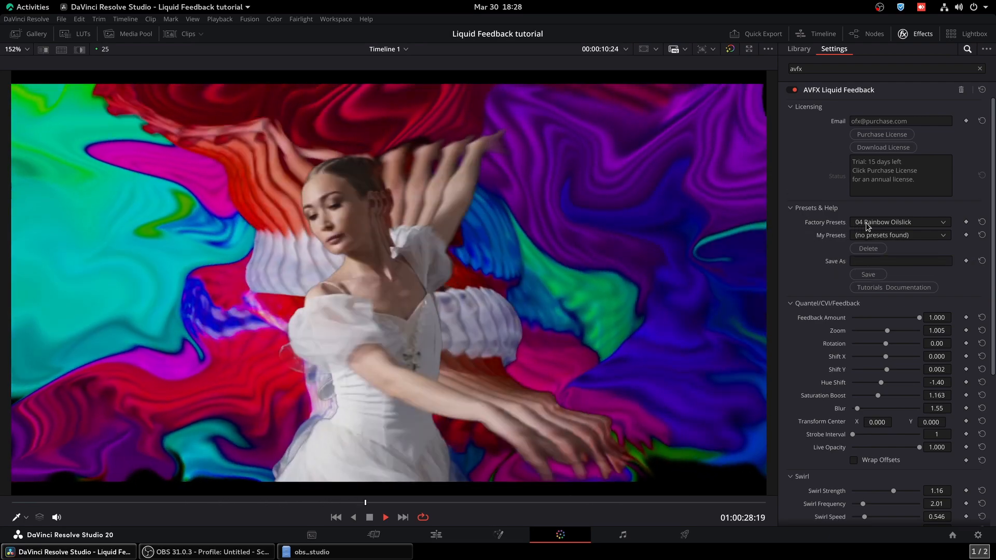
Apply the factory preset "01 Retro Rainbow Trails: Quantel Howl" to the Liquid Feedback effect and play the clip from its start.
{"action": "left_click", "coordinate": [869, 227]}
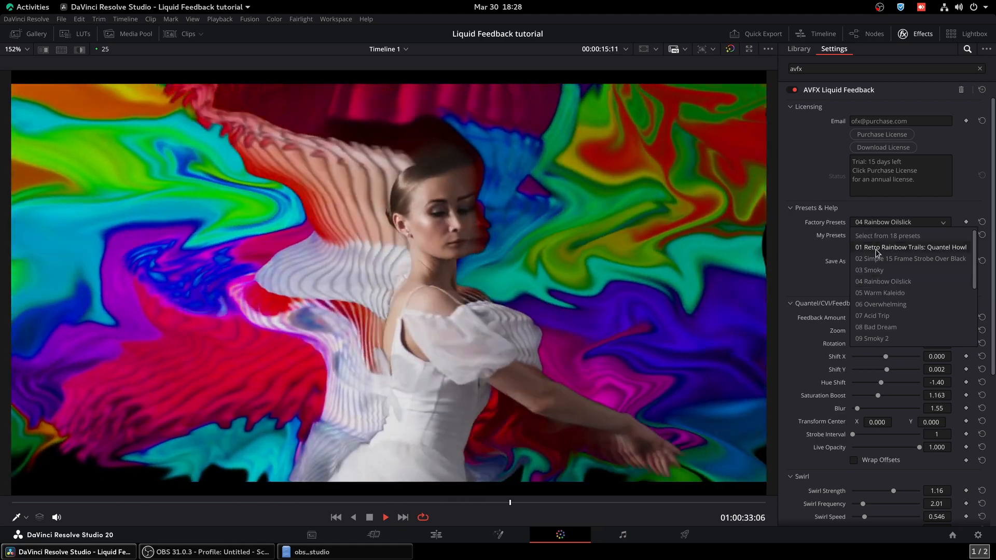
{"action": "left_click", "coordinate": [877, 249]}
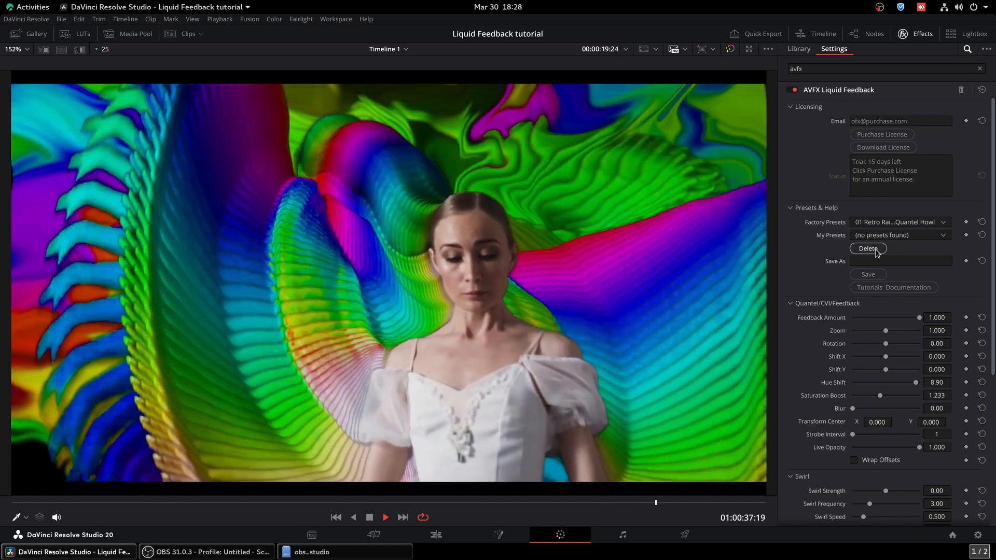
{"action": "key", "text": "space"}
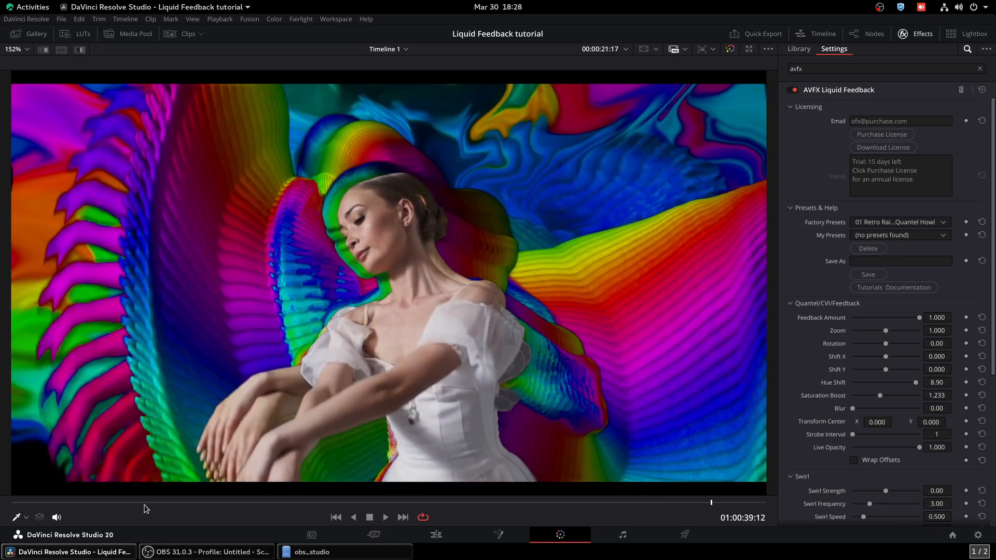
{"action": "left_click_drag", "start_coordinate": [34, 503], "coordinate": [1, 503]}
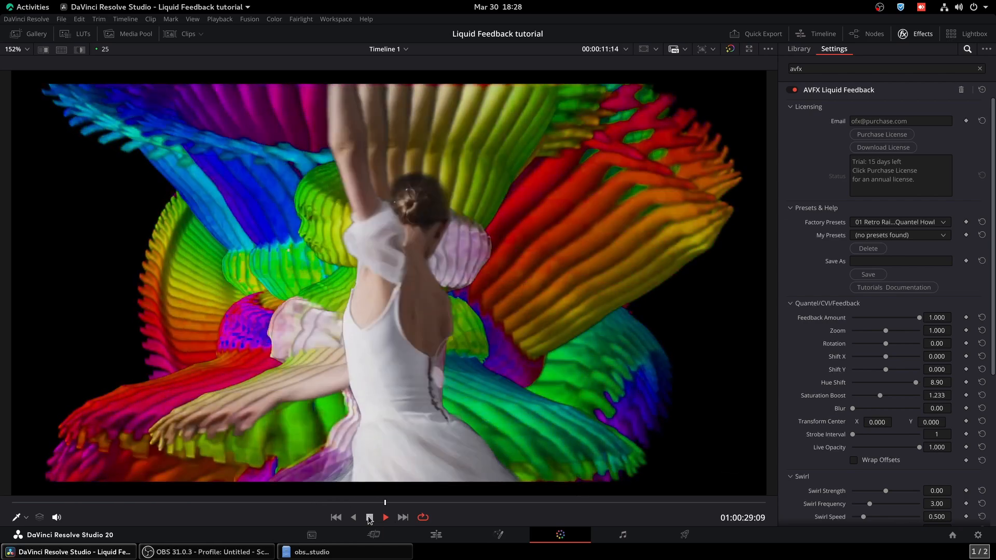
{"action": "key", "text": "space"}
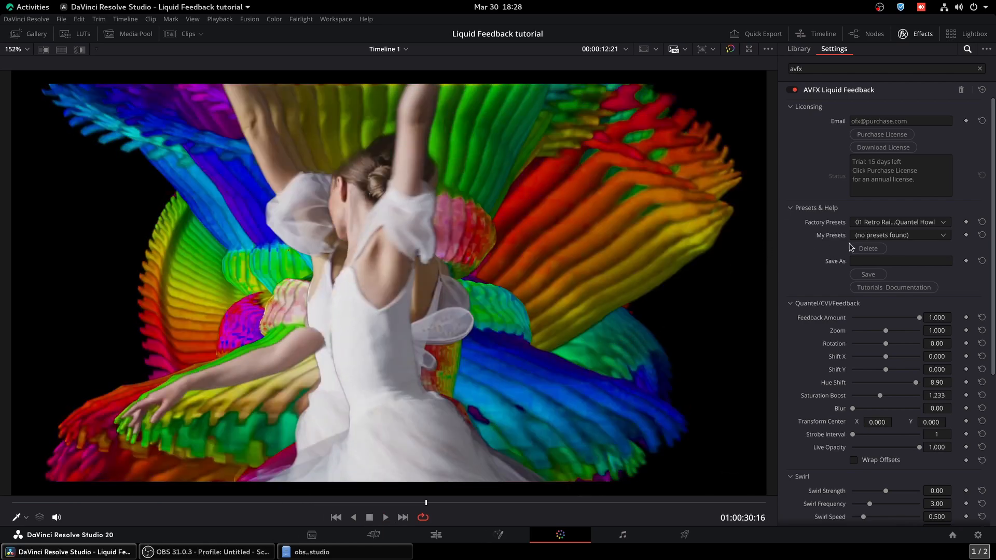
Switch the factory preset to "02 Simple 15 Frame Strobe Over Black" and play the clip from its start.
{"action": "left_click", "coordinate": [867, 225]}
{"action": "left_click", "coordinate": [868, 262]}
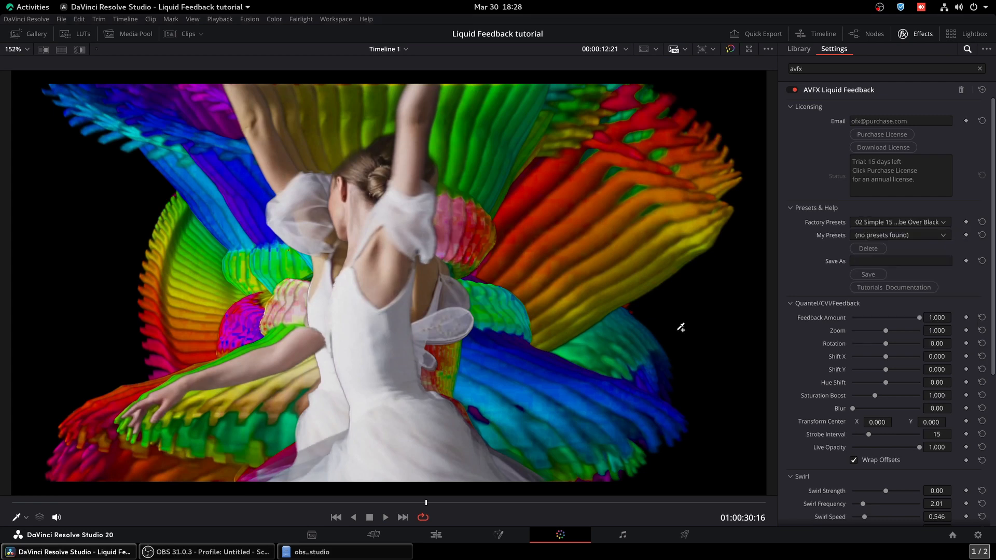
{"action": "left_click_drag", "start_coordinate": [58, 504], "coordinate": [1, 503]}
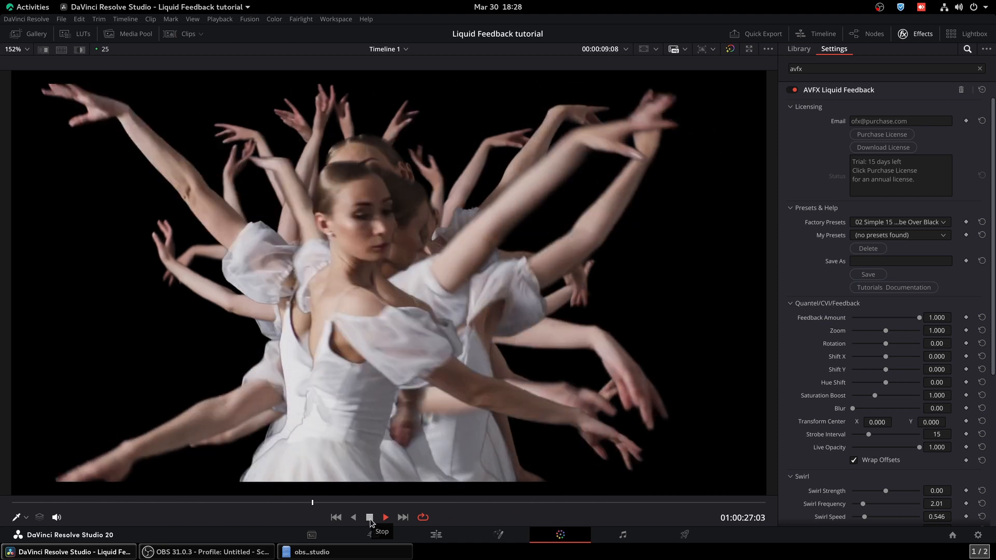
Try the factory presets "03 Smoky" and "04 Rainbow Oilslick" on the dancer clip during playback.
{"action": "left_click", "coordinate": [857, 224]}
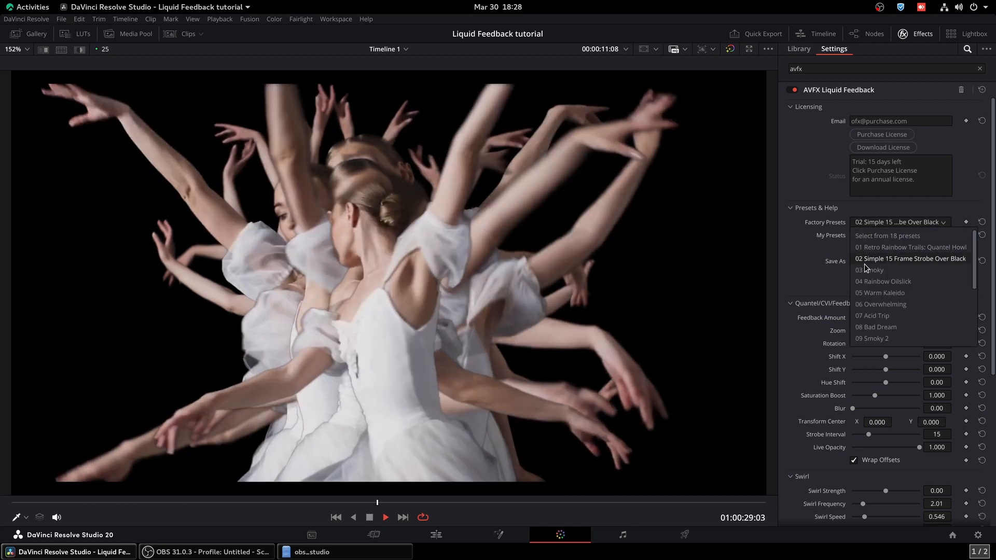
{"action": "left_click", "coordinate": [874, 270]}
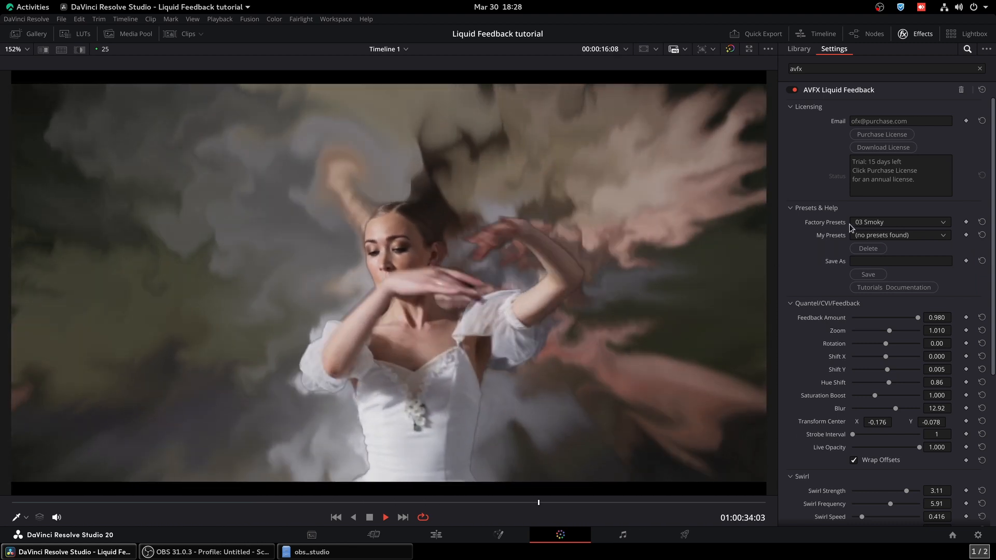
{"action": "left_click", "coordinate": [854, 223]}
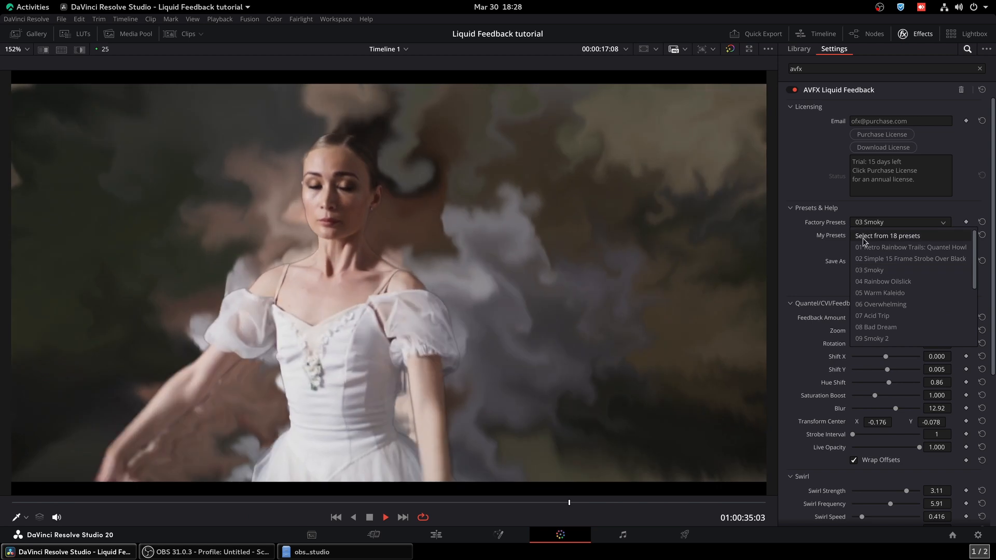
{"action": "left_click", "coordinate": [877, 279]}
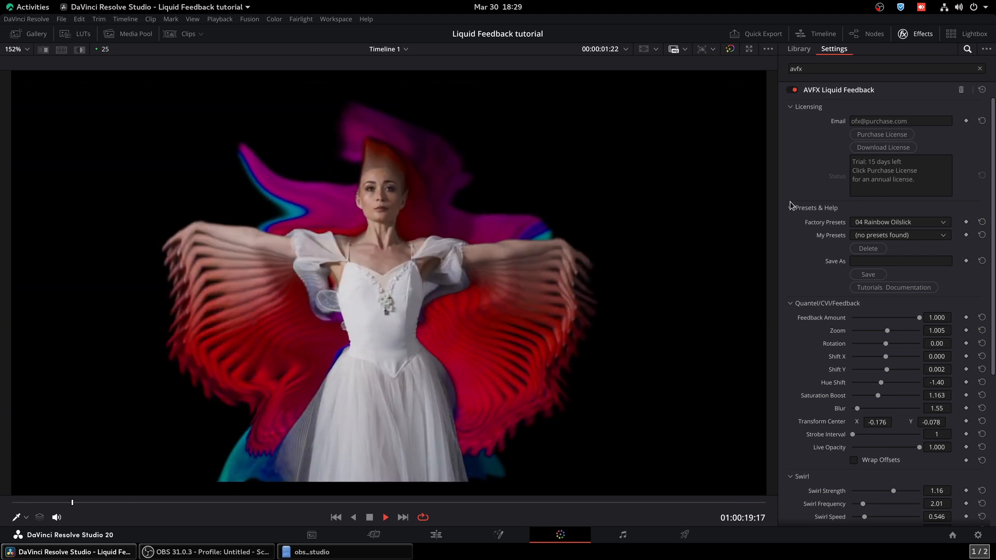
Change the Liquid Feedback factory preset to "17 Rows" during playback.
{"action": "left_click", "coordinate": [868, 224]}
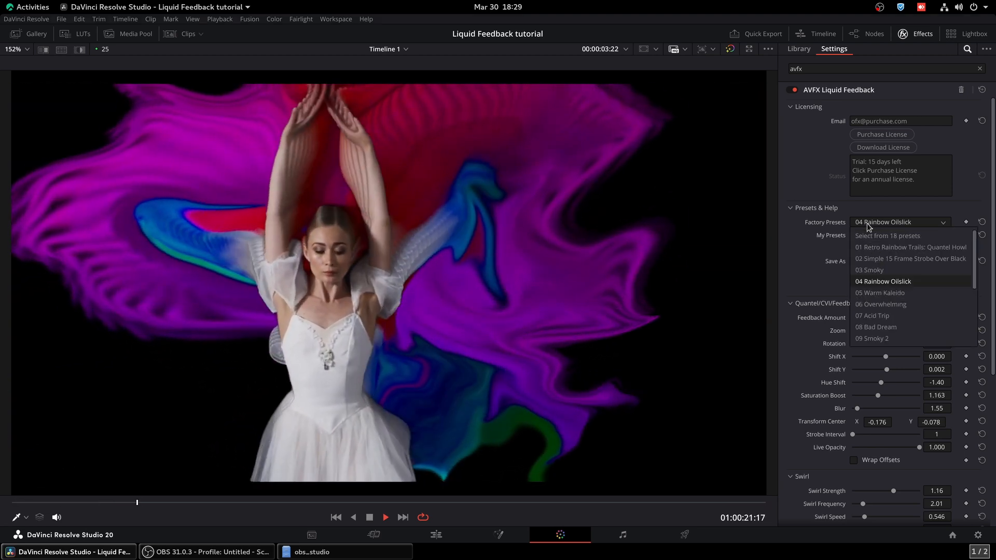
{"action": "scroll", "coordinate": [872, 344], "scroll_direction": "down", "scroll_amount": 1}
{"action": "scroll", "coordinate": [872, 343], "scroll_direction": "down", "scroll_amount": 2}
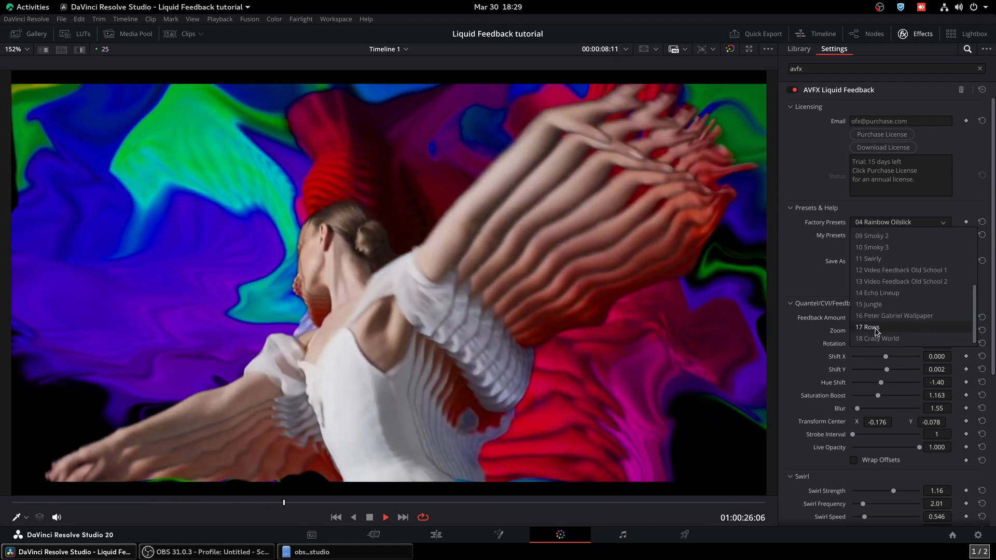
{"action": "left_click", "coordinate": [872, 327]}
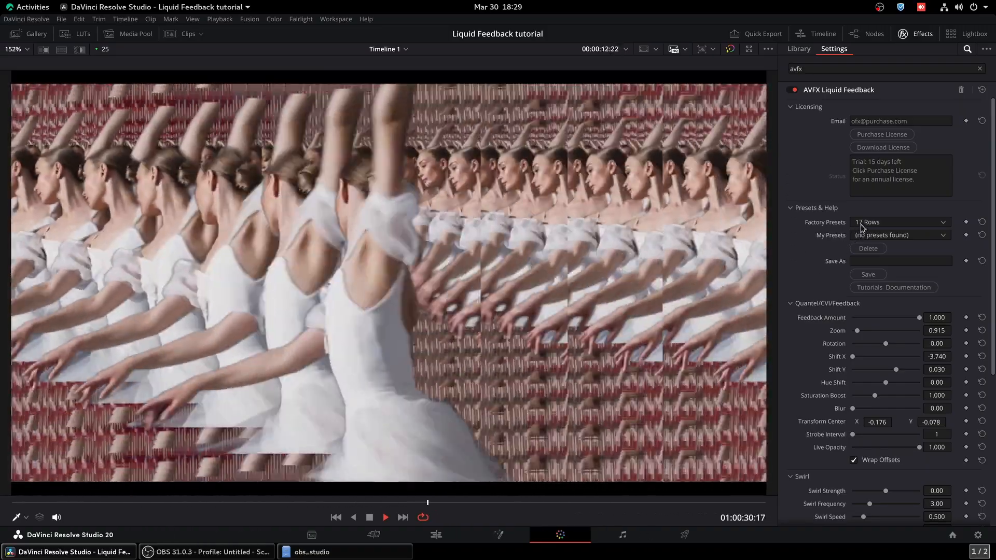
Change the Liquid Feedback factory preset to "11 Swirly" and stop playback after previewing it.
{"action": "left_click", "coordinate": [861, 223]}
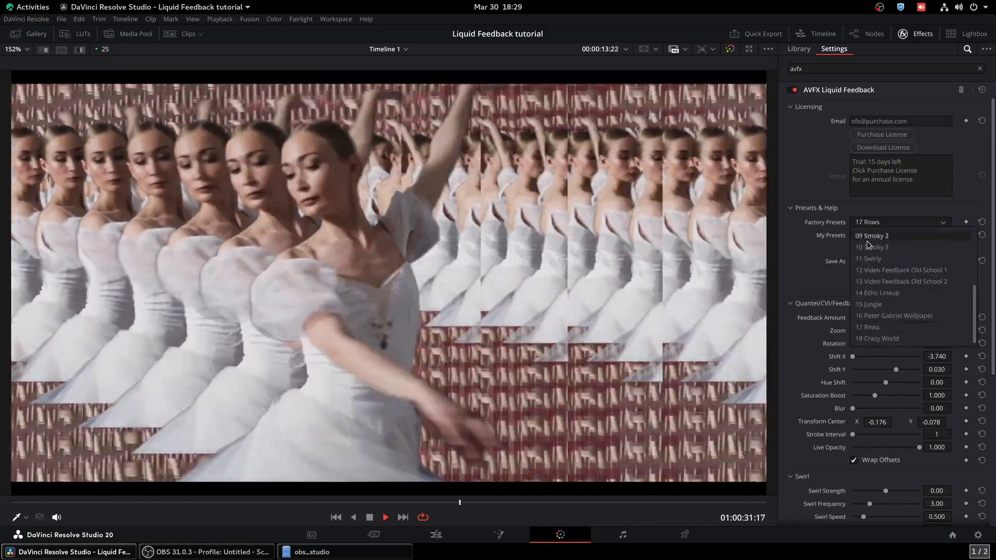
{"action": "left_click", "coordinate": [869, 258]}
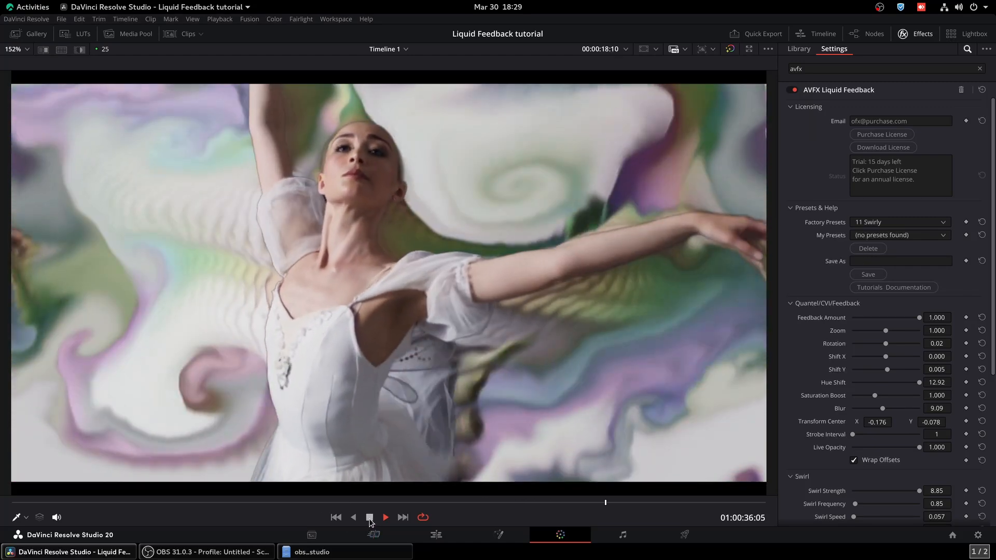
{"action": "left_click", "coordinate": [369, 519]}
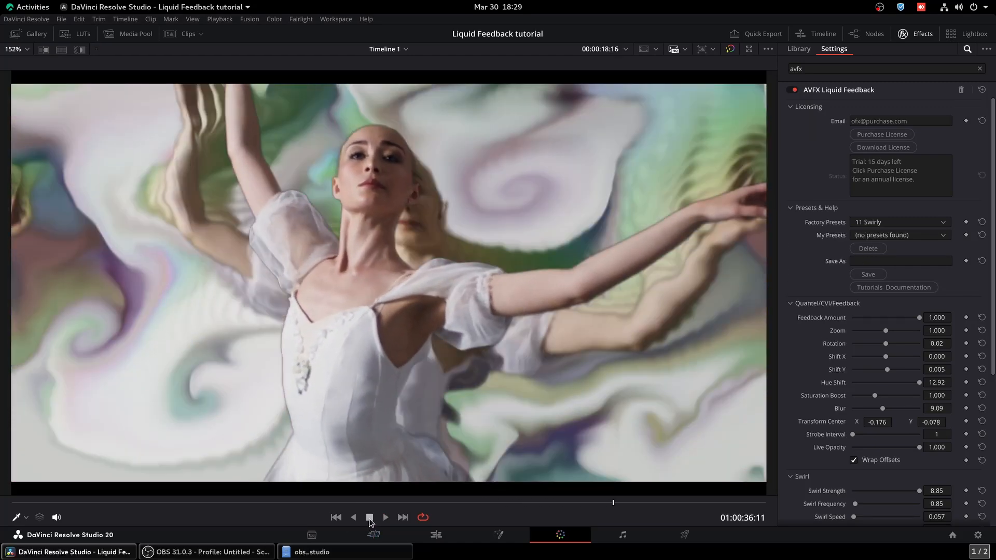
On the Edit page, replace the treated dancer clip on Video 1 with a fresh copy of mart_prods_dancer-hd_2048_1080_25fps.mp4 and preview it.
{"action": "left_click", "coordinate": [436, 536]}
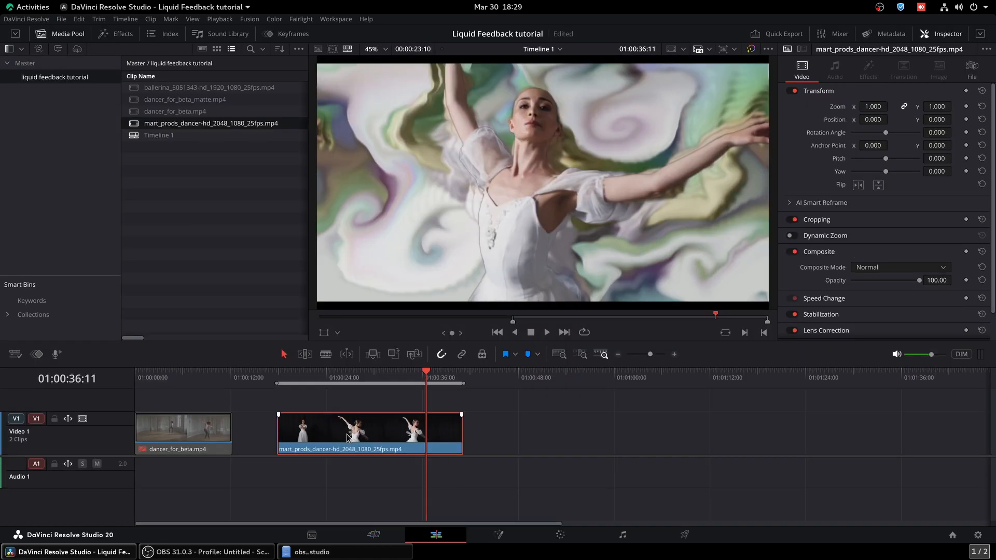
{"action": "key", "text": "Delete"}
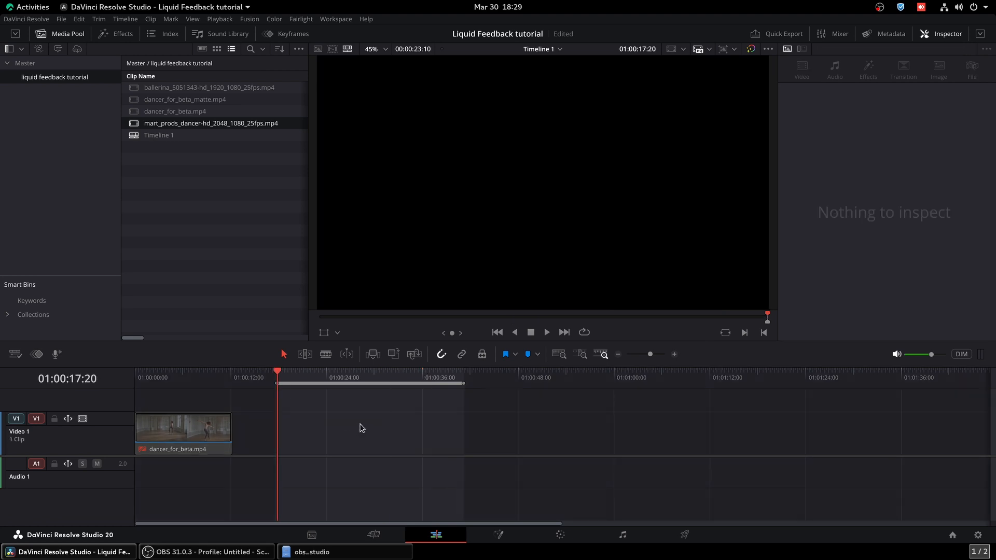
{"action": "left_click_drag", "start_coordinate": [232, 175], "coordinate": [305, 436]}
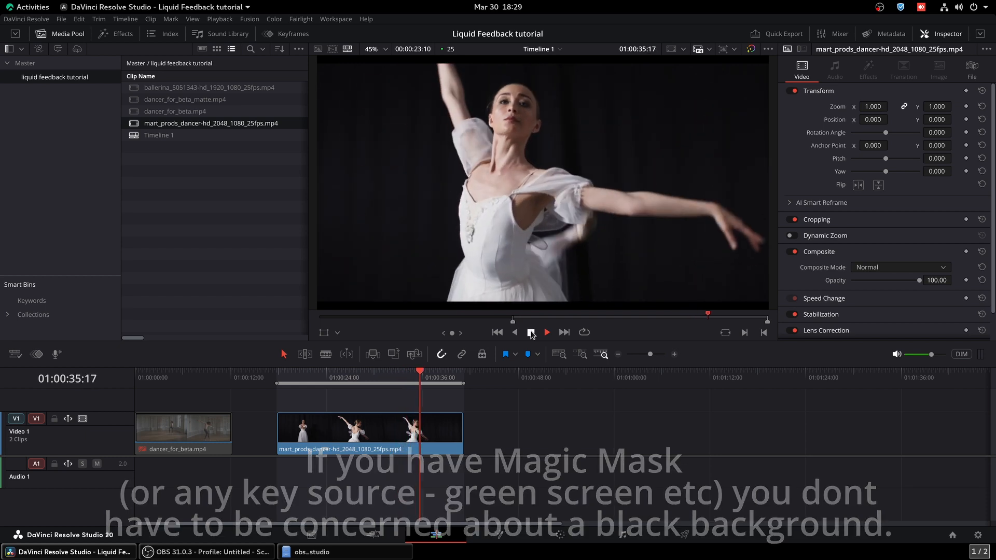
{"action": "left_click", "coordinate": [531, 332]}
Add a second node to the dancer clip on the Color page and track an AI Magic Mask of the dancer at Better quality.
{"action": "left_click", "coordinate": [342, 441]}
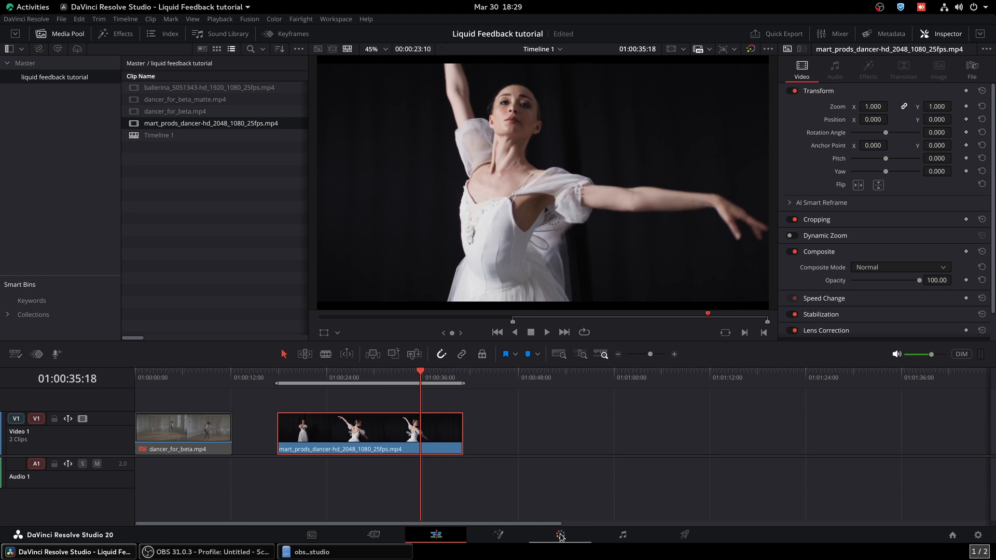
{"action": "left_click", "coordinate": [561, 536]}
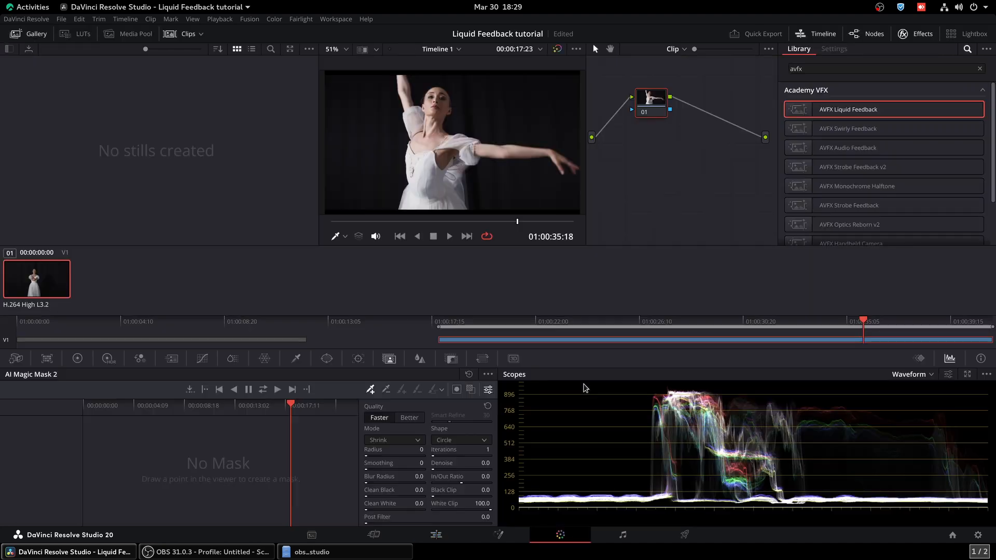
{"action": "right_click", "coordinate": [653, 174]}
{"action": "mouse_move", "coordinate": [698, 202]}
{"action": "left_click", "coordinate": [786, 200]}
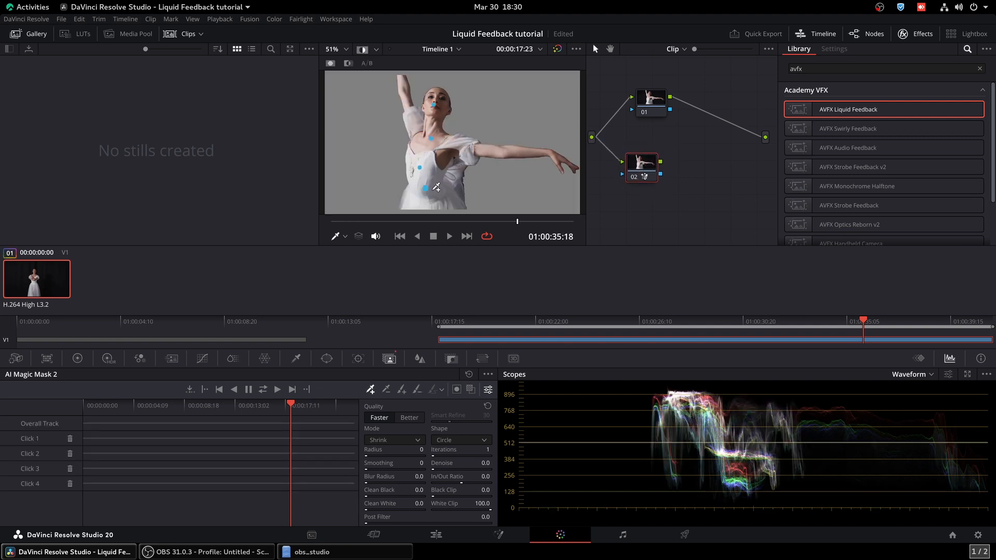
{"action": "key", "text": "alt+t"}
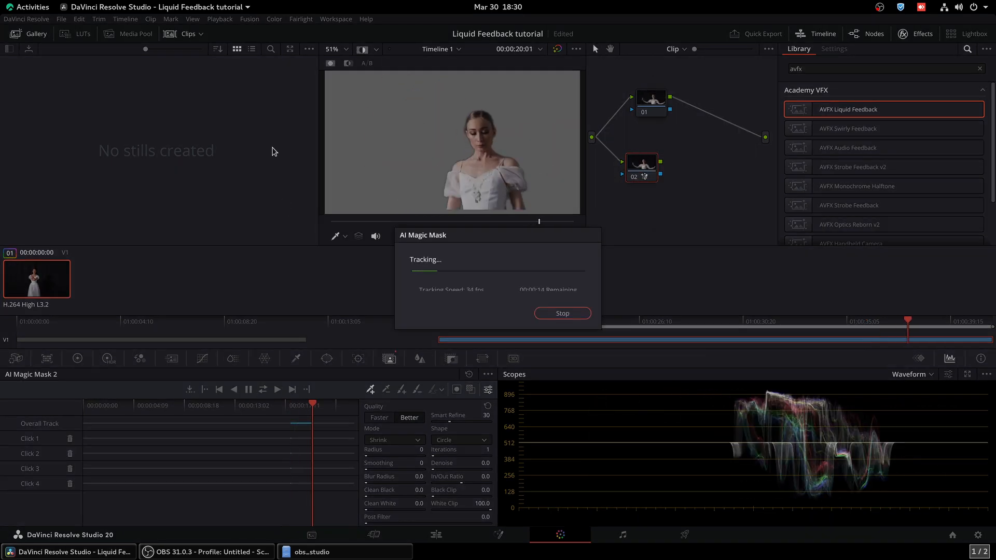
Route node 02's key output to the final output and play the clip to check the dancer's matte.
{"action": "left_click_drag", "start_coordinate": [642, 165], "coordinate": [765, 139]}
{"action": "left_click", "coordinate": [345, 236]}
{"action": "left_click", "coordinate": [343, 252]}
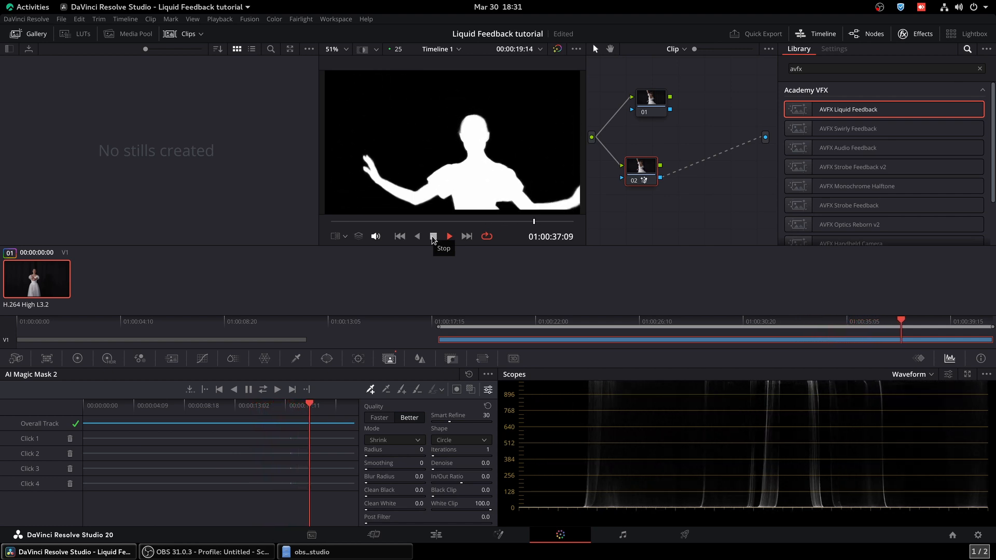
{"action": "left_click", "coordinate": [433, 237]}
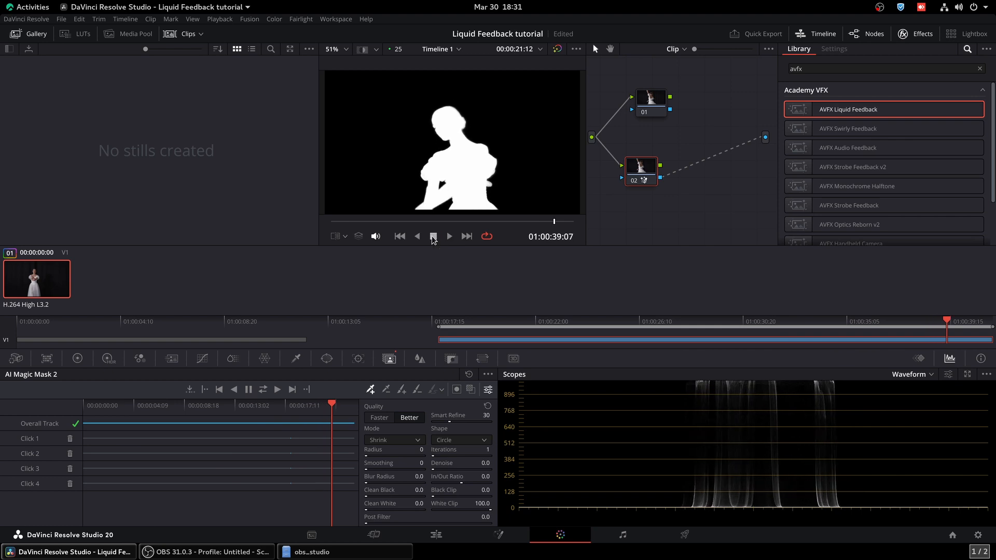
Reconnect node 01's image output to the final output and reposition the nodes in the graph.
{"action": "left_click_drag", "start_coordinate": [639, 175], "coordinate": [630, 183]}
{"action": "left_click_drag", "start_coordinate": [670, 97], "coordinate": [765, 137]}
{"action": "left_click_drag", "start_coordinate": [653, 104], "coordinate": [676, 111]}
Reopen the effects library and filter it by "avfx".
{"action": "left_click", "coordinate": [981, 67]}
{"action": "left_click", "coordinate": [918, 37]}
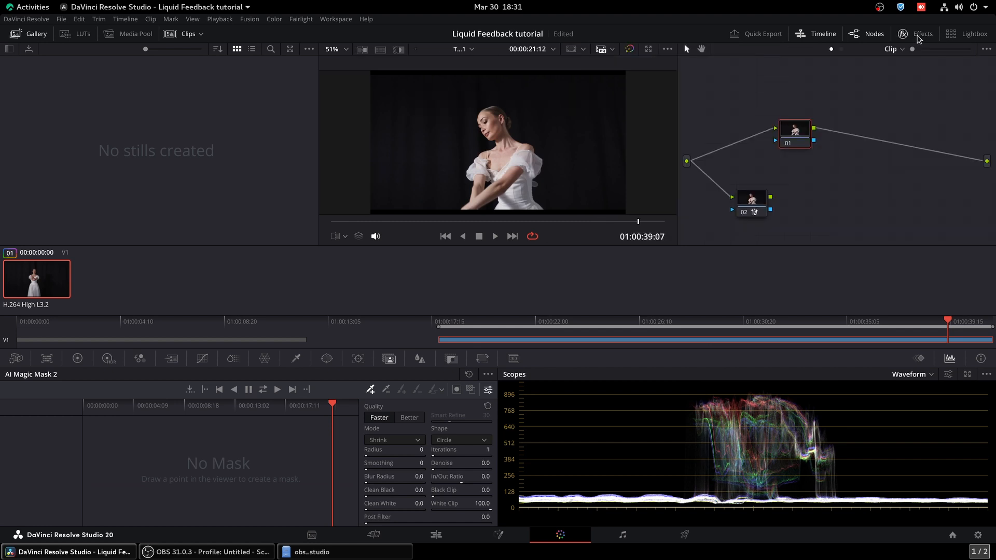
{"action": "left_click", "coordinate": [918, 37]}
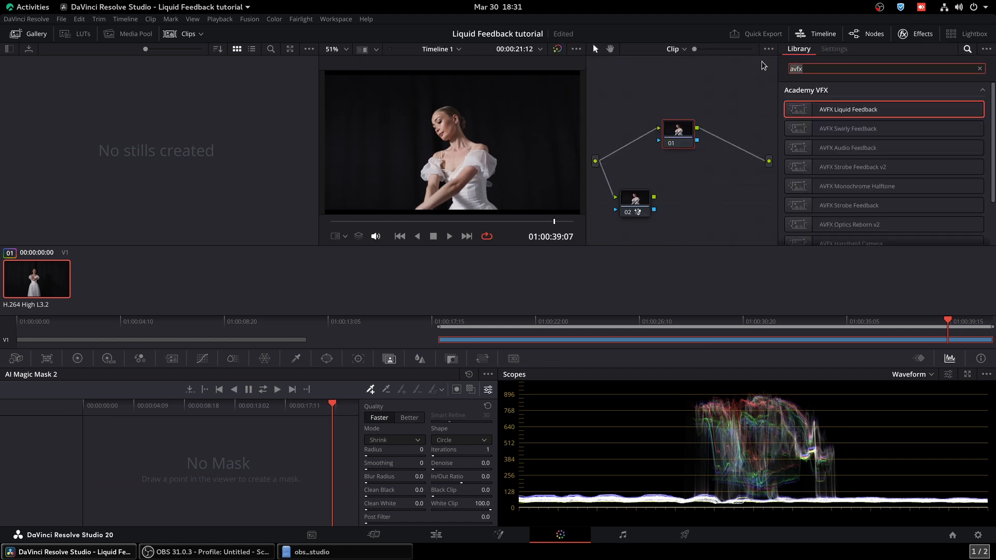
{"action": "key", "text": "BackSpace"}
{"action": "key", "text": "BackSpace"}
{"action": "key", "text": "BackSpace"}
{"action": "key", "text": "BackSpace"}
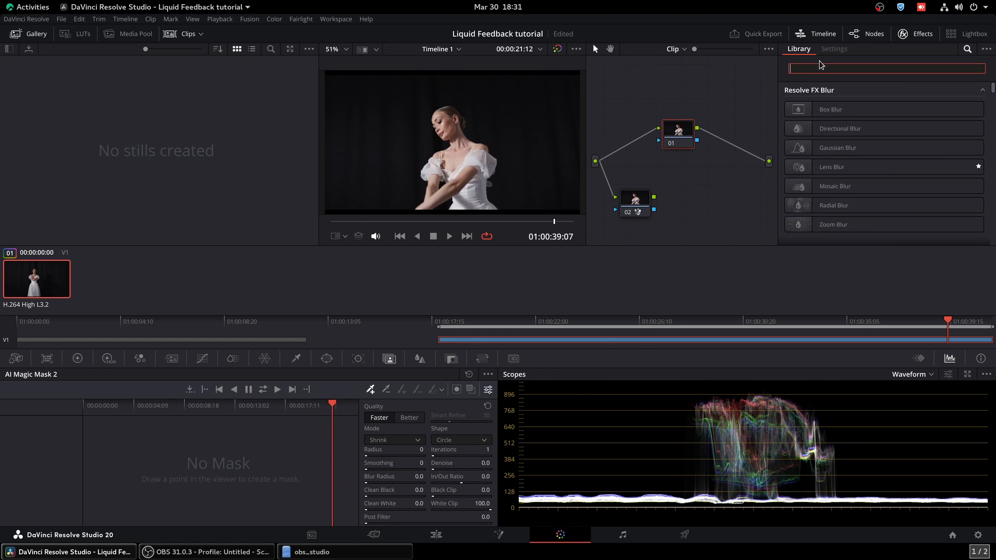
{"action": "type", "text": "avfx"}
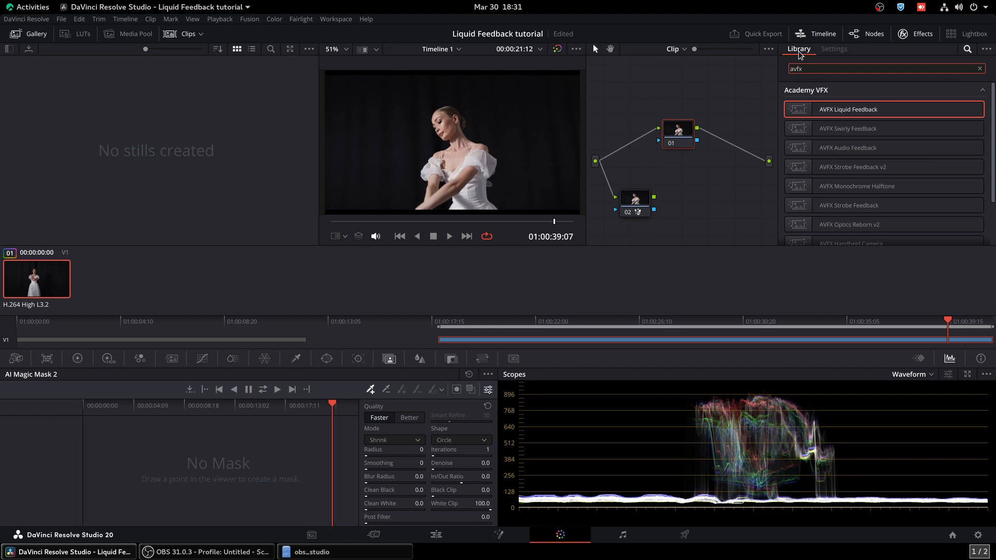
Search the effects library for "liqu" and apply AVFX Liquid Feedback to node 01.
{"action": "left_click_drag", "start_coordinate": [808, 69], "coordinate": [779, 68]}
{"action": "type", "text": "liqu"}
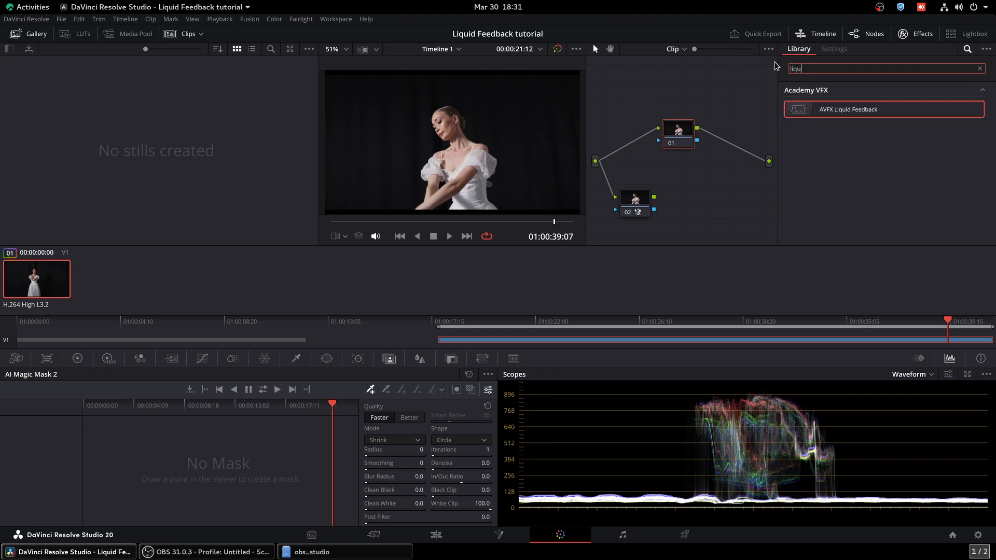
{"action": "left_click_drag", "start_coordinate": [797, 114], "coordinate": [678, 136]}
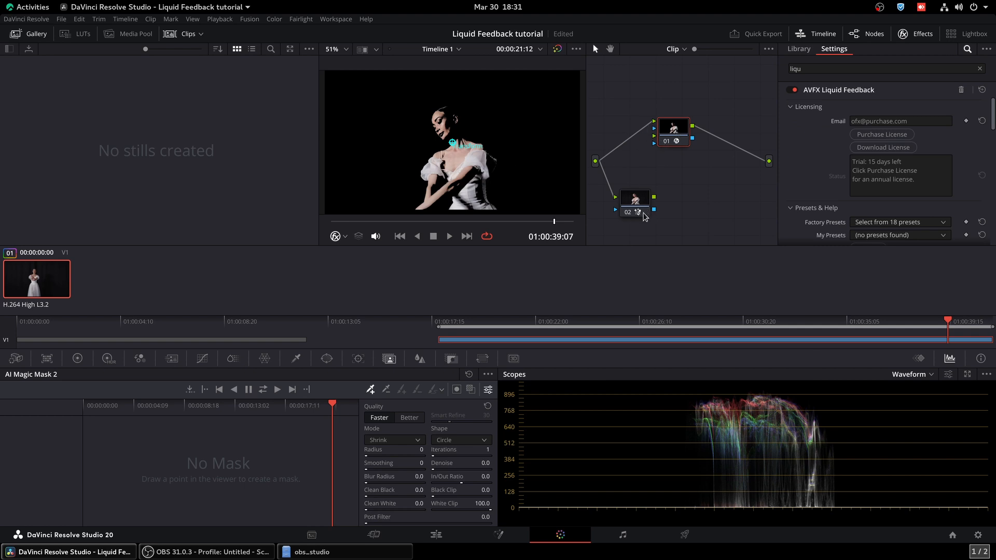
Reposition both nodes and connect node 02's key output to node 01's second key input.
{"action": "mouse_move", "coordinate": [674, 134]}
{"action": "left_mouse_down"}
{"action": "mouse_move", "coordinate": [639, 142]}
{"action": "mouse_move", "coordinate": [678, 132]}
{"action": "left_mouse_up"}
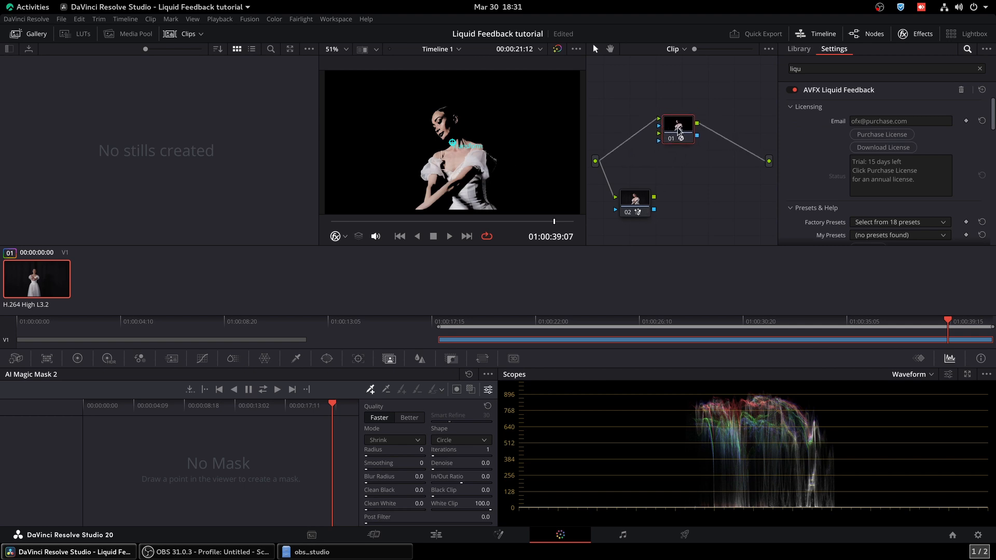
{"action": "left_click_drag", "start_coordinate": [650, 208], "coordinate": [639, 201]}
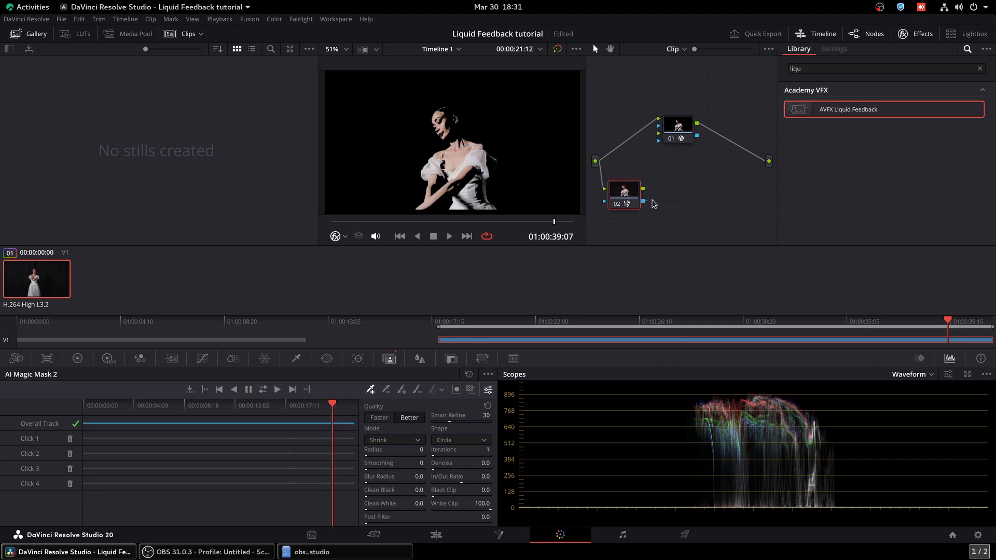
{"action": "left_click_drag", "start_coordinate": [670, 206], "coordinate": [659, 136]}
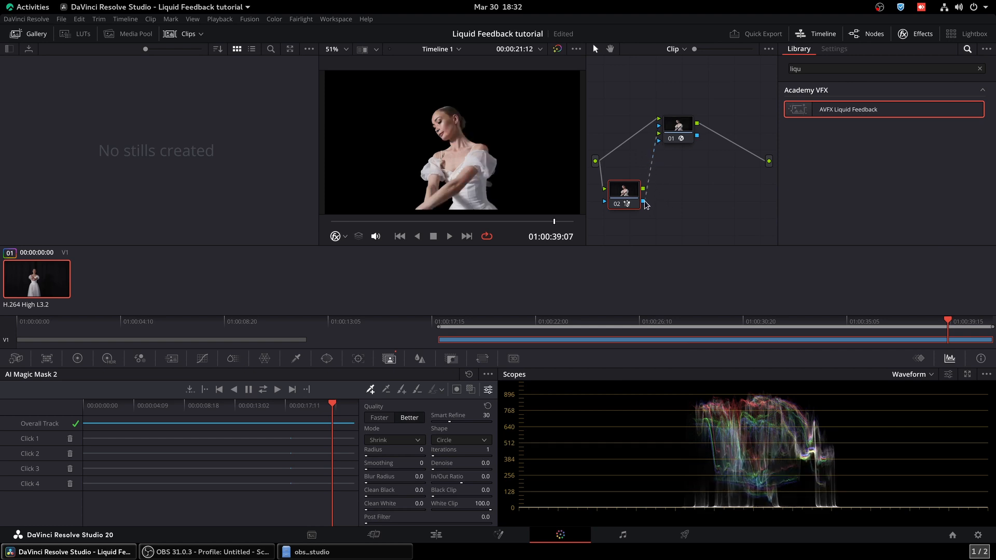
Select node 01 and play the clip with its feedback effect in an enlarged viewer.
{"action": "left_click_drag", "start_coordinate": [678, 134], "coordinate": [684, 141]}
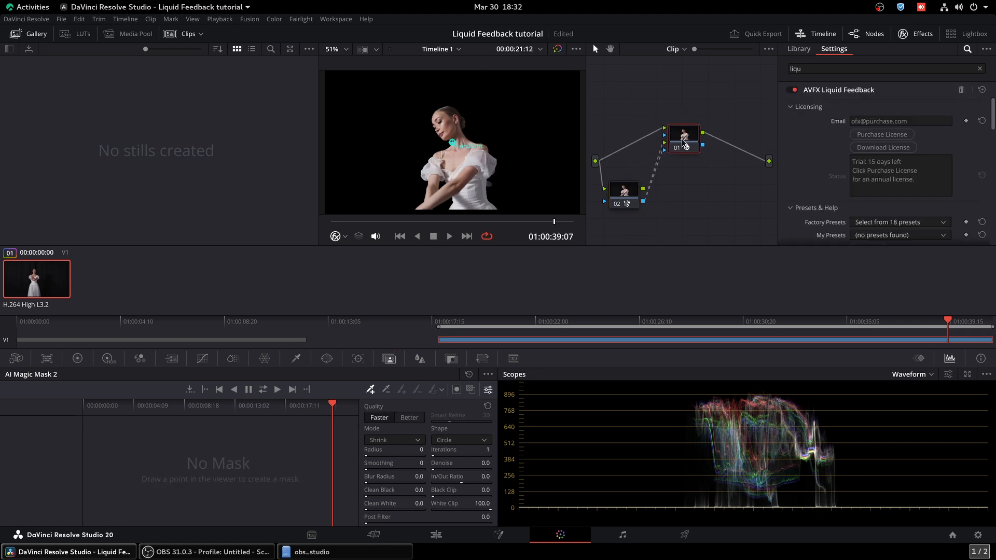
{"action": "left_click", "coordinate": [450, 237]}
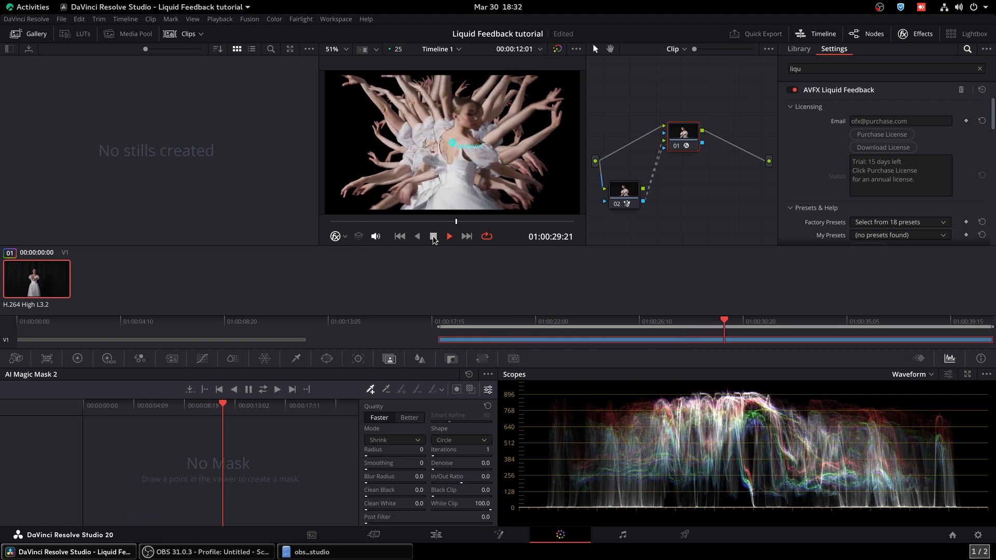
{"action": "key", "text": "alt+f"}
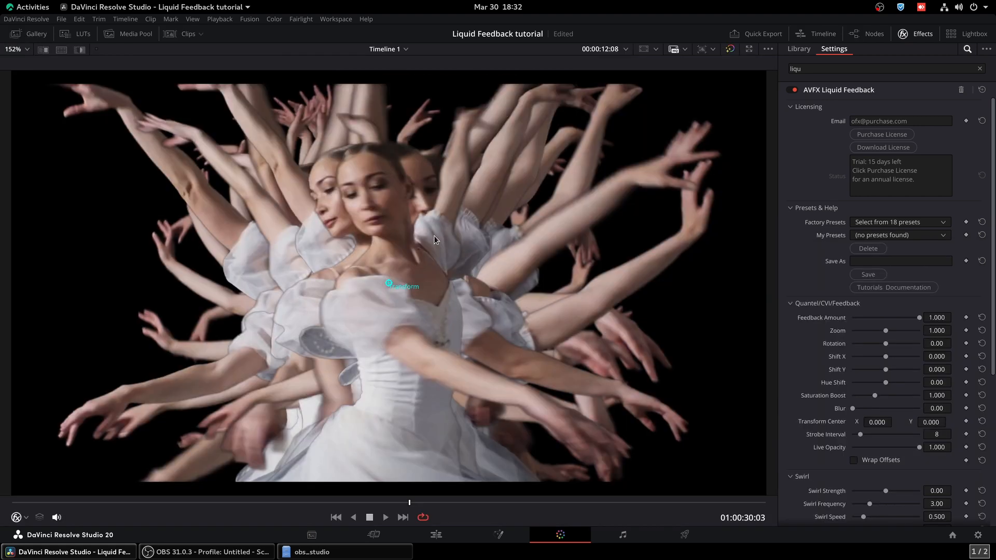
{"action": "left_click", "coordinate": [387, 517]}
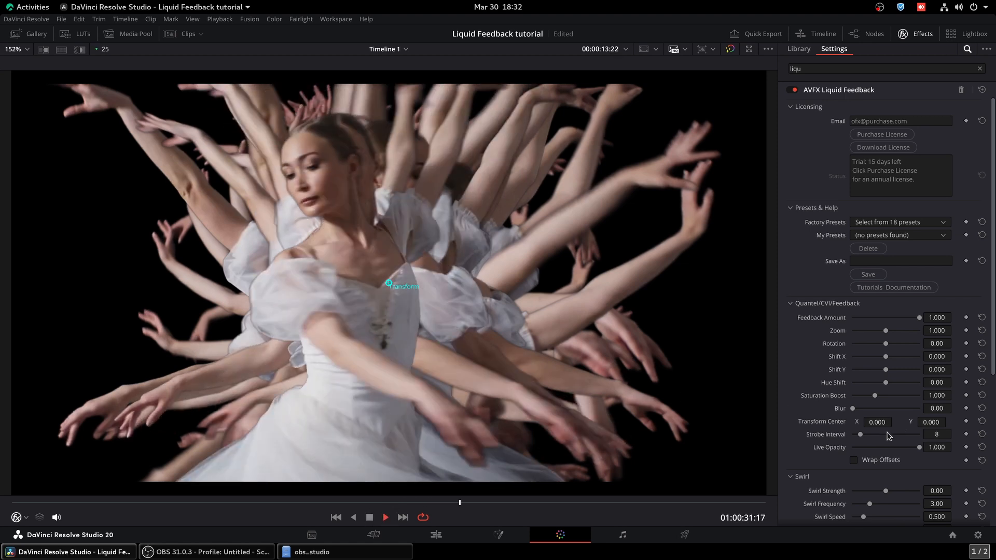
Try Strobe Interval values of 1 and 24 during playback, and return it to 1.
{"action": "left_click_drag", "start_coordinate": [861, 435], "coordinate": [820, 438]}
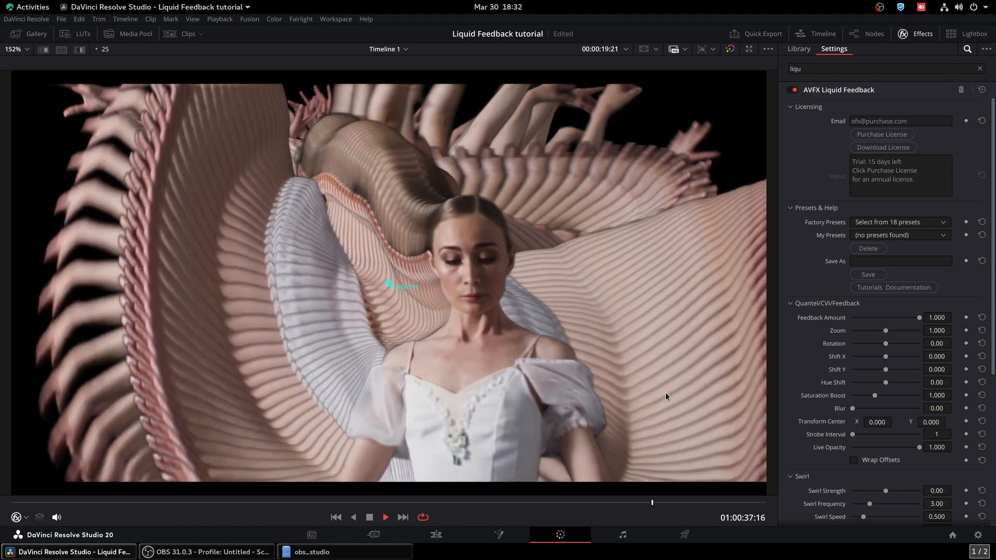
{"action": "left_click_drag", "start_coordinate": [854, 436], "coordinate": [880, 436]}
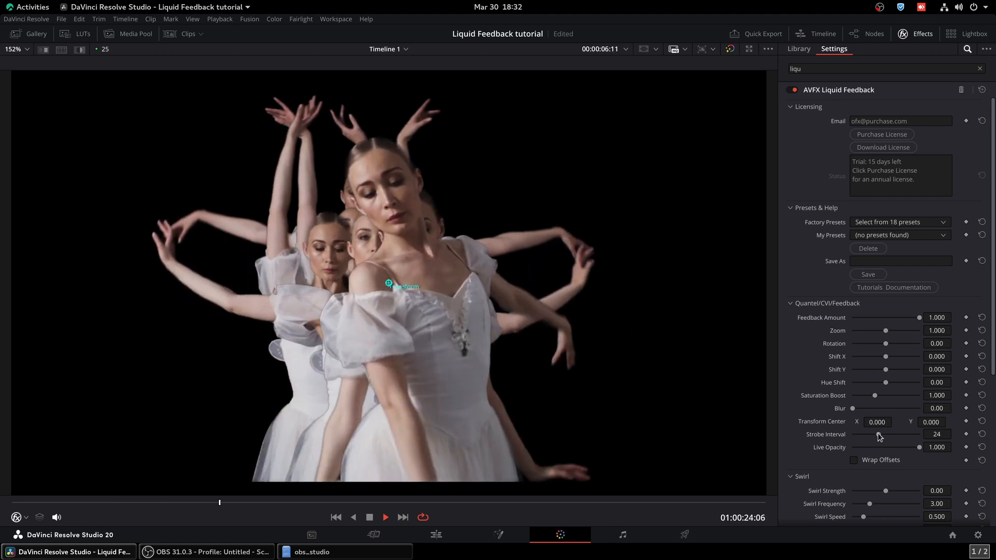
{"action": "left_click_drag", "start_coordinate": [878, 434], "coordinate": [853, 435]}
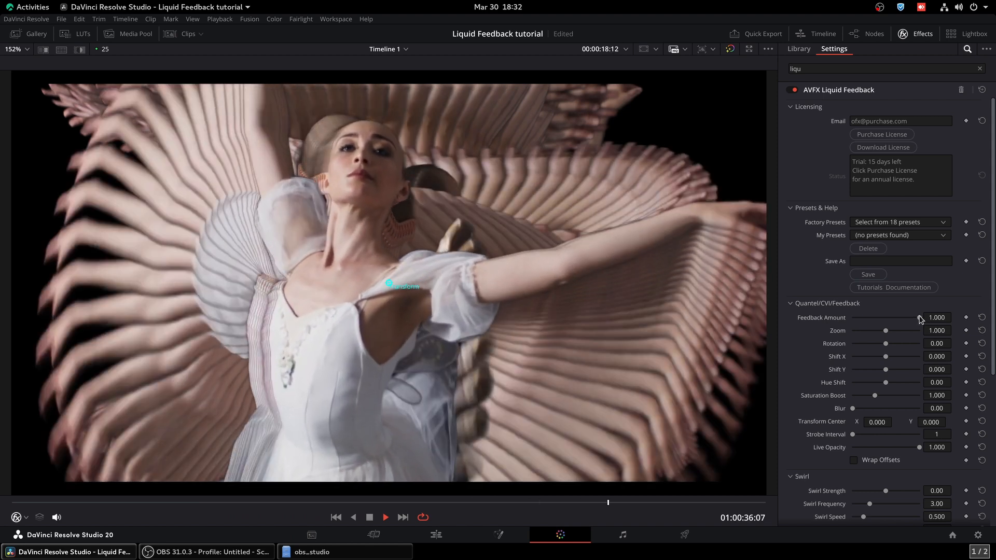
Try lowering the Feedback Amount to 0.938 and 0.798, and restore it to 1.000.
{"action": "left_click_drag", "start_coordinate": [918, 318], "coordinate": [916, 319]}
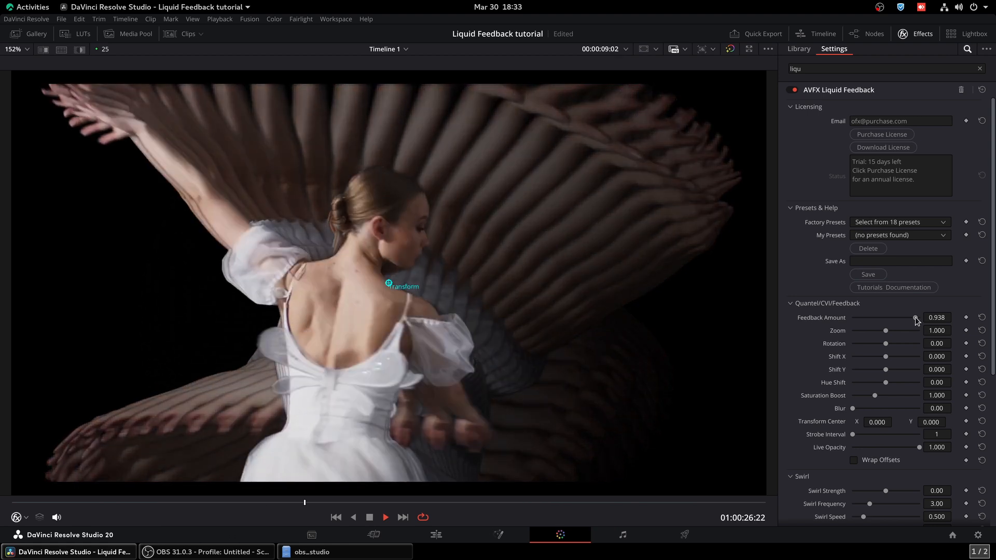
{"action": "left_click_drag", "start_coordinate": [916, 320], "coordinate": [913, 321]}
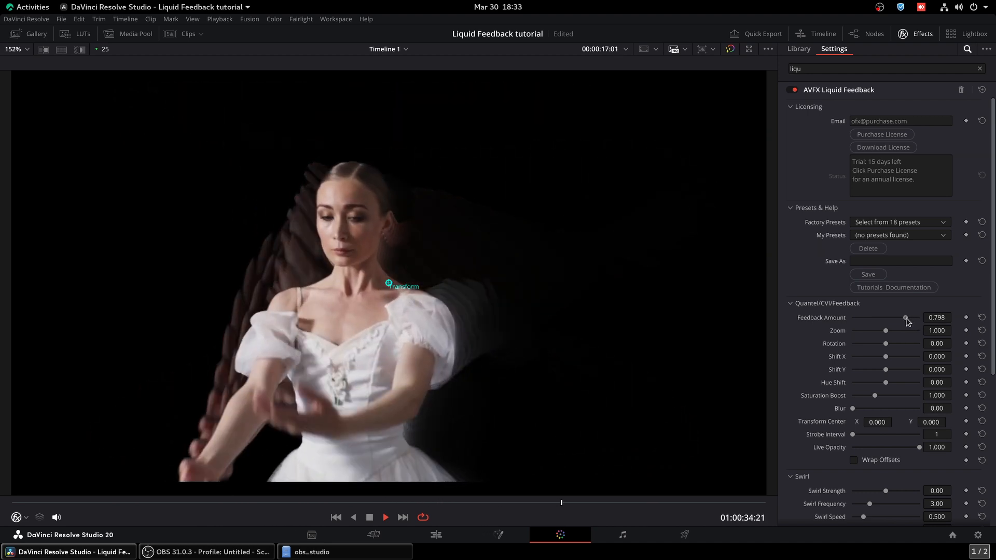
{"action": "left_click_drag", "start_coordinate": [907, 321], "coordinate": [944, 323]}
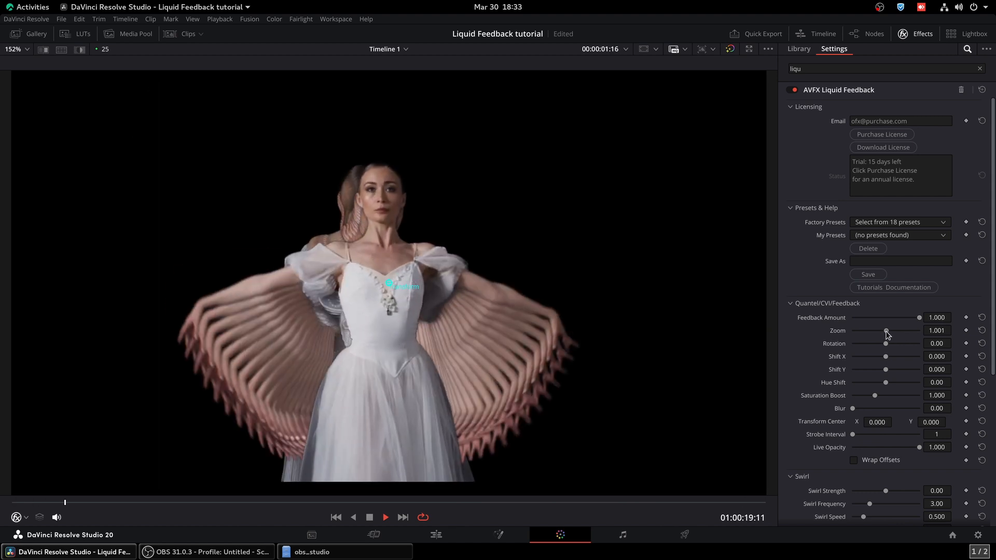
Try feedback Zoom values of 1.022, 0.990 and 1.027, combined with a Rotation of 2.60.
{"action": "left_click_drag", "start_coordinate": [890, 330], "coordinate": [893, 330]}
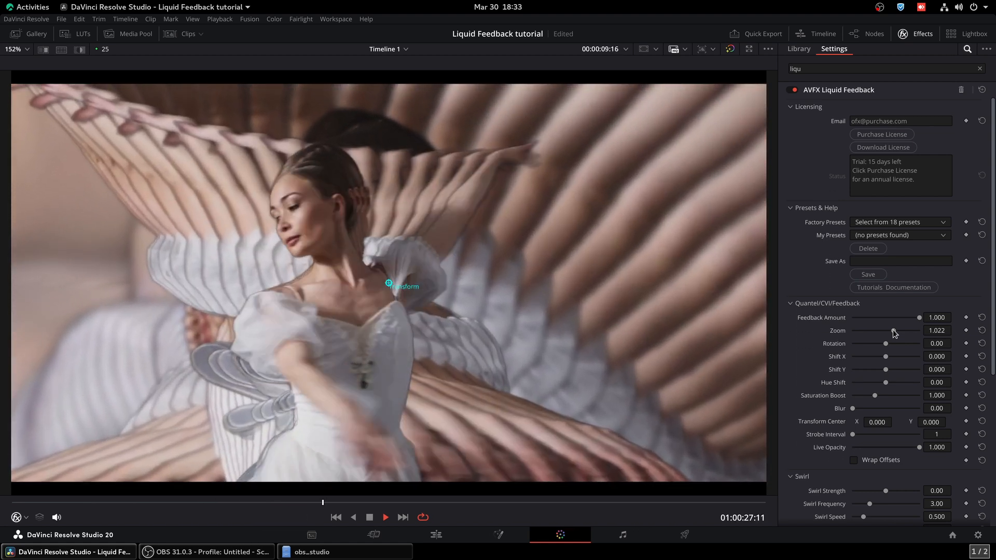
{"action": "left_click_drag", "start_coordinate": [892, 330], "coordinate": [884, 331]}
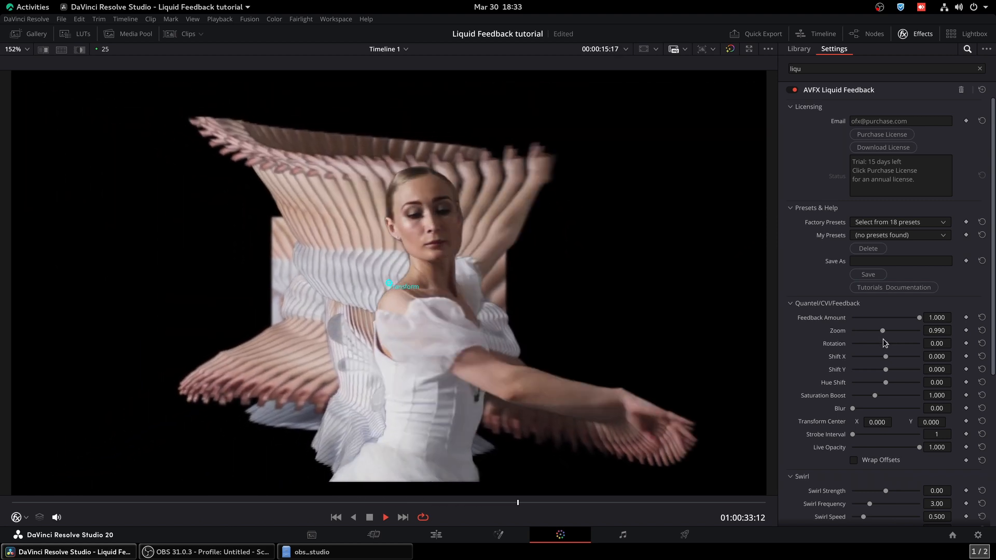
{"action": "left_click_drag", "start_coordinate": [886, 345], "coordinate": [898, 346]}
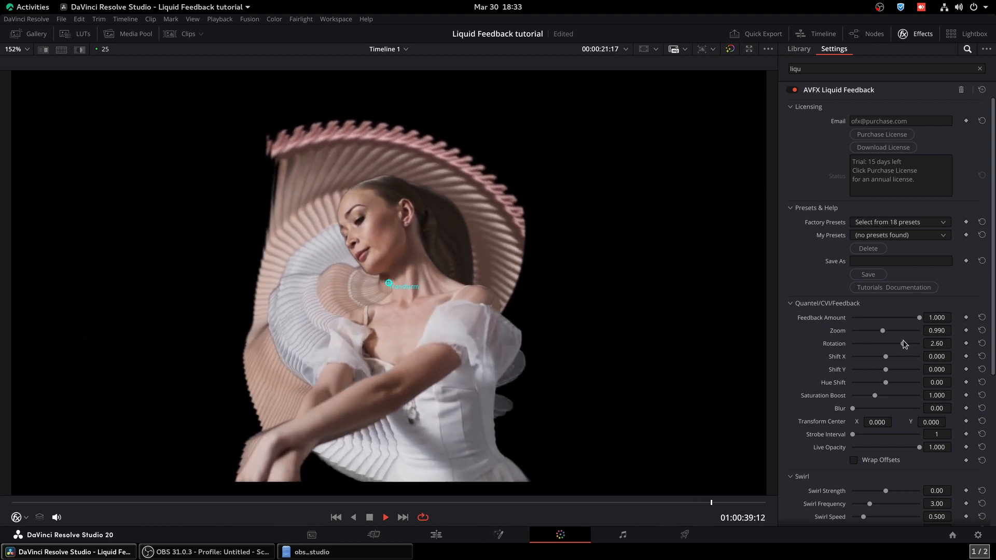
{"action": "left_click_drag", "start_coordinate": [883, 331], "coordinate": [898, 333]}
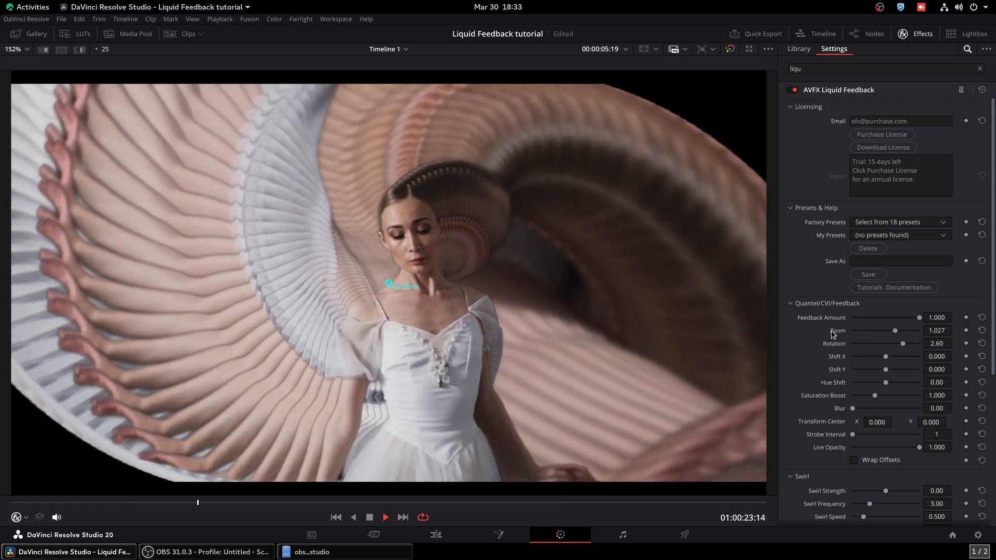
Reset the feedback Zoom and Rotation to their defaults and try shifting the trails in X and Y.
{"action": "double_click", "coordinate": [834, 332]}
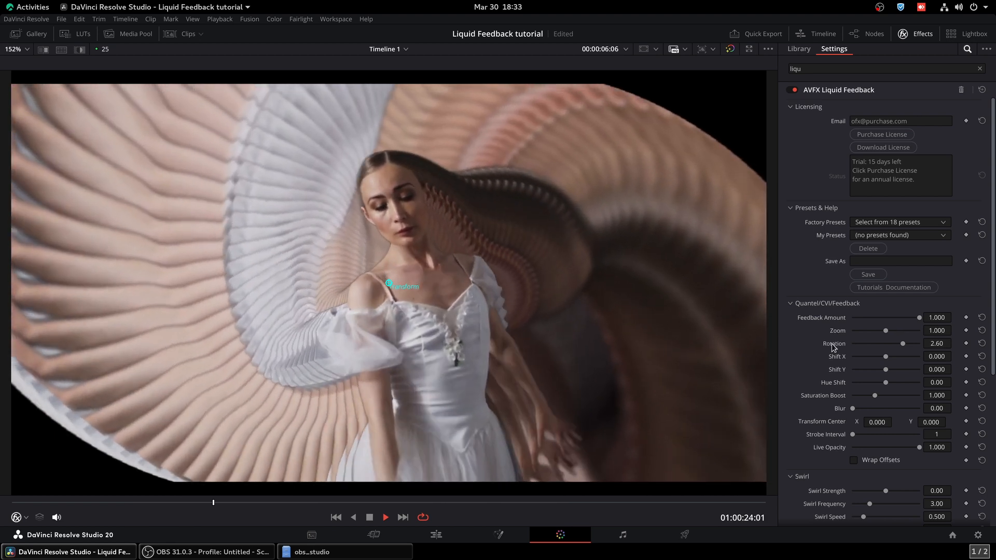
{"action": "double_click", "coordinate": [834, 346]}
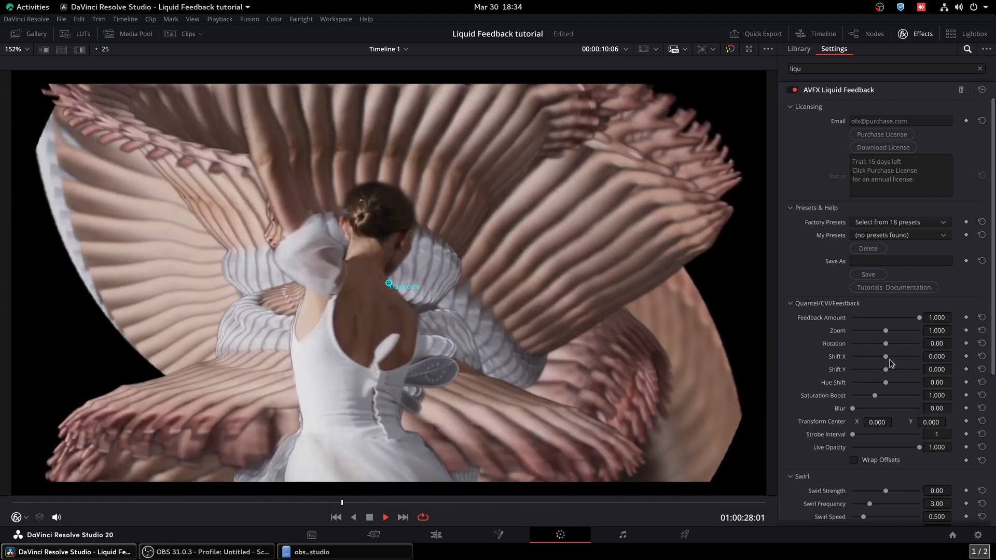
{"action": "mouse_move", "coordinate": [890, 361]}
{"action": "left_mouse_down"}
{"action": "mouse_move", "coordinate": [899, 359]}
{"action": "mouse_move", "coordinate": [877, 359]}
{"action": "mouse_move", "coordinate": [896, 371]}
{"action": "left_mouse_up"}
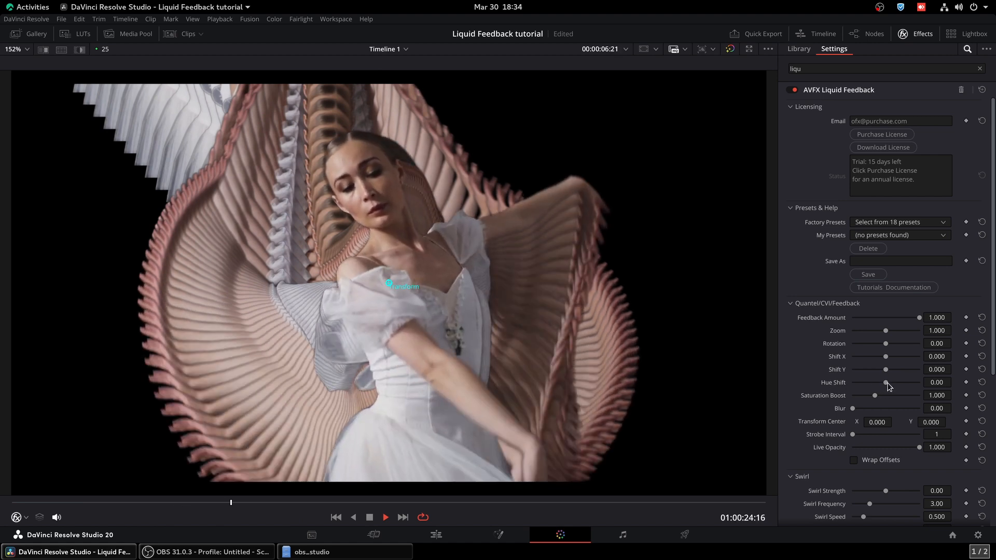
Colour the trails with a Hue Shift of -7.36 and a Saturation Boost of 1.465, lowering the Feedback Amount to 0.907.
{"action": "left_click_drag", "start_coordinate": [888, 387], "coordinate": [863, 390]}
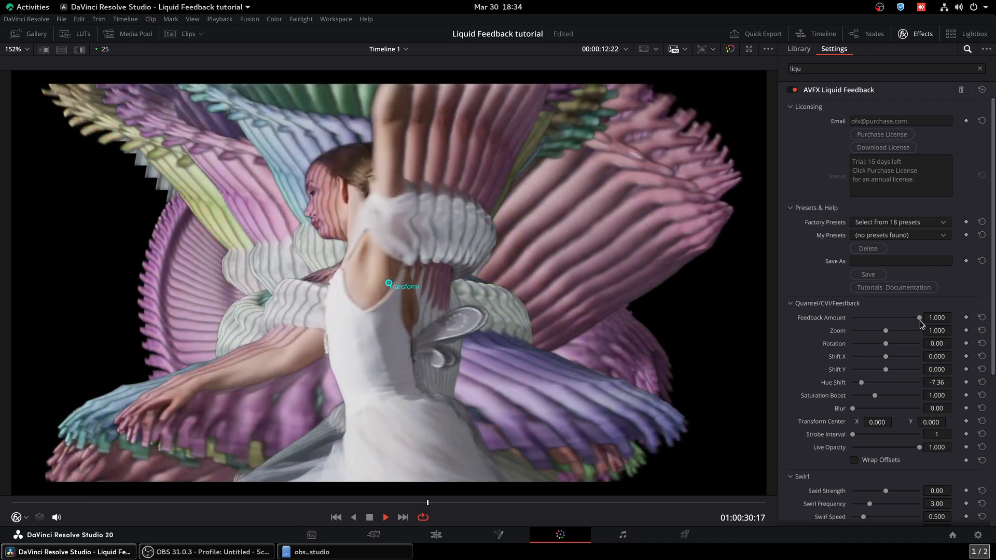
{"action": "left_click_drag", "start_coordinate": [914, 319], "coordinate": [914, 319]}
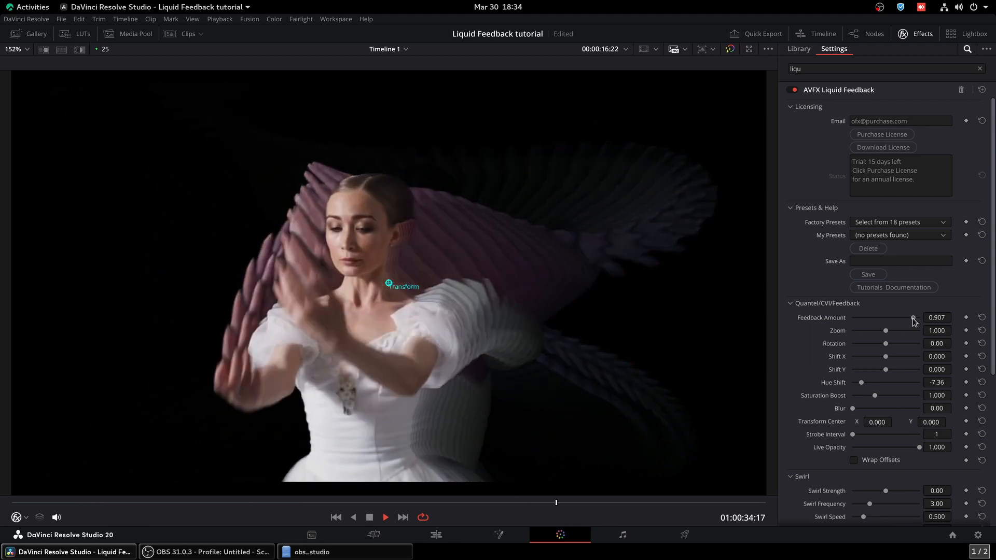
{"action": "left_click_drag", "start_coordinate": [876, 395], "coordinate": [886, 397]}
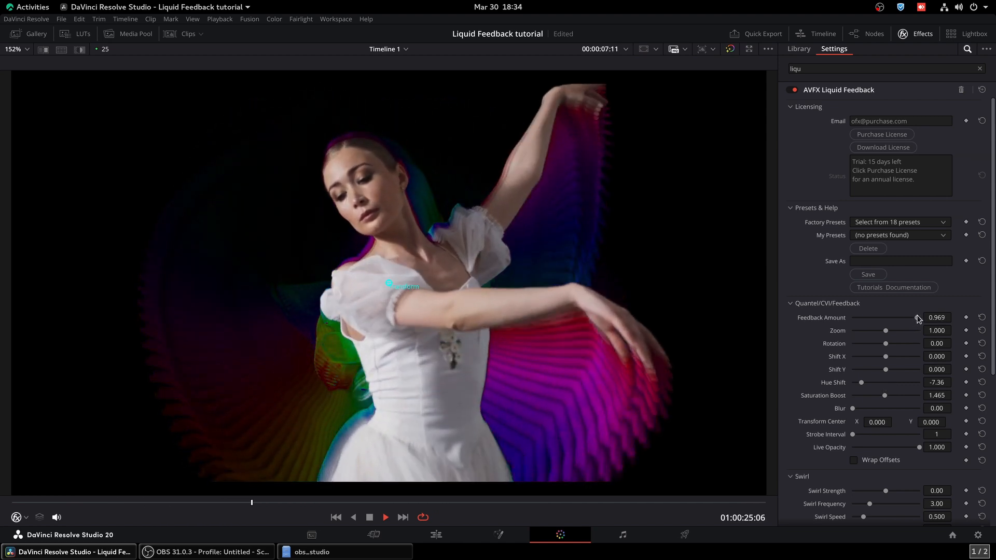
Set the Feedback Amount to 0.946 and soften the trails with a Blur of 6.20.
{"action": "left_click_drag", "start_coordinate": [918, 318], "coordinate": [916, 318]}
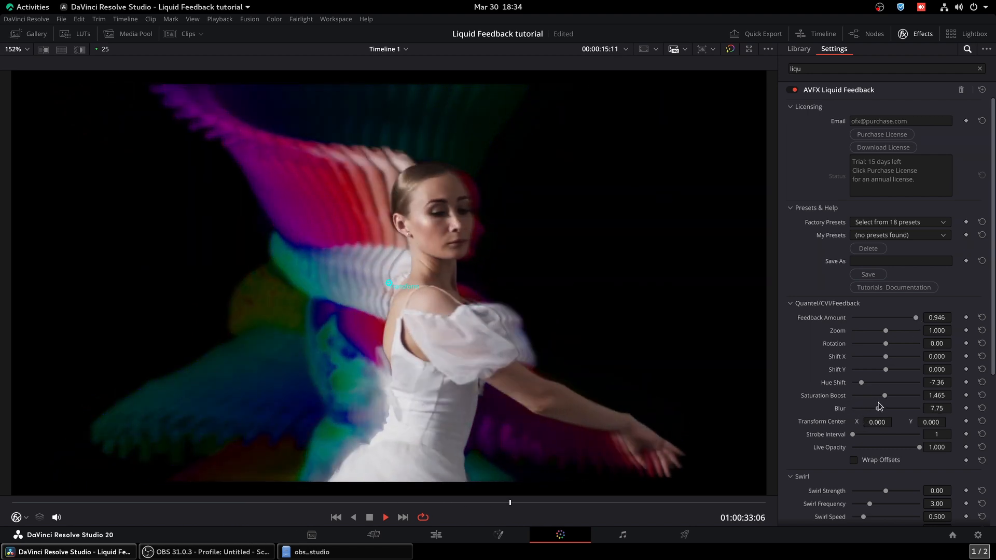
{"action": "left_click_drag", "start_coordinate": [879, 402], "coordinate": [880, 403]}
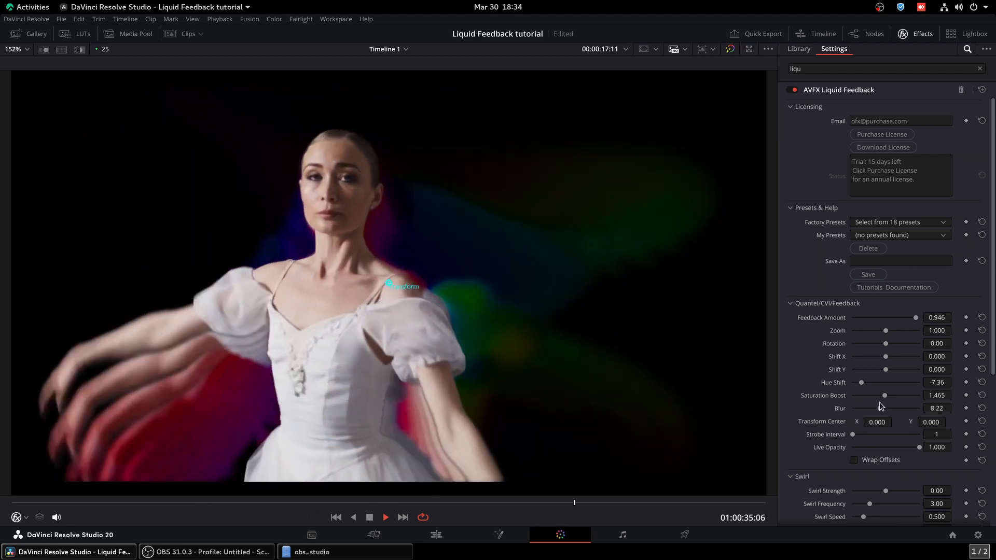
{"action": "left_click_drag", "start_coordinate": [879, 403], "coordinate": [874, 407]}
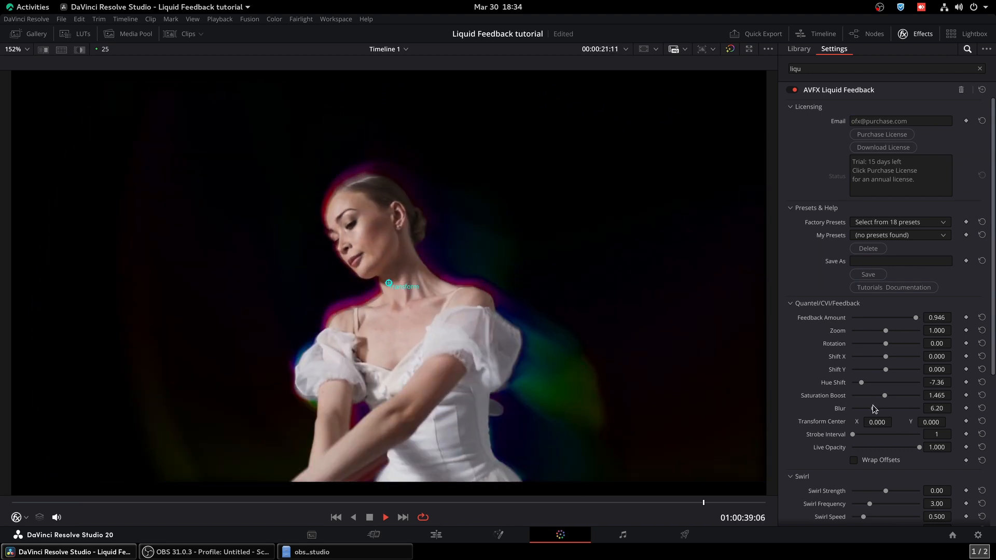